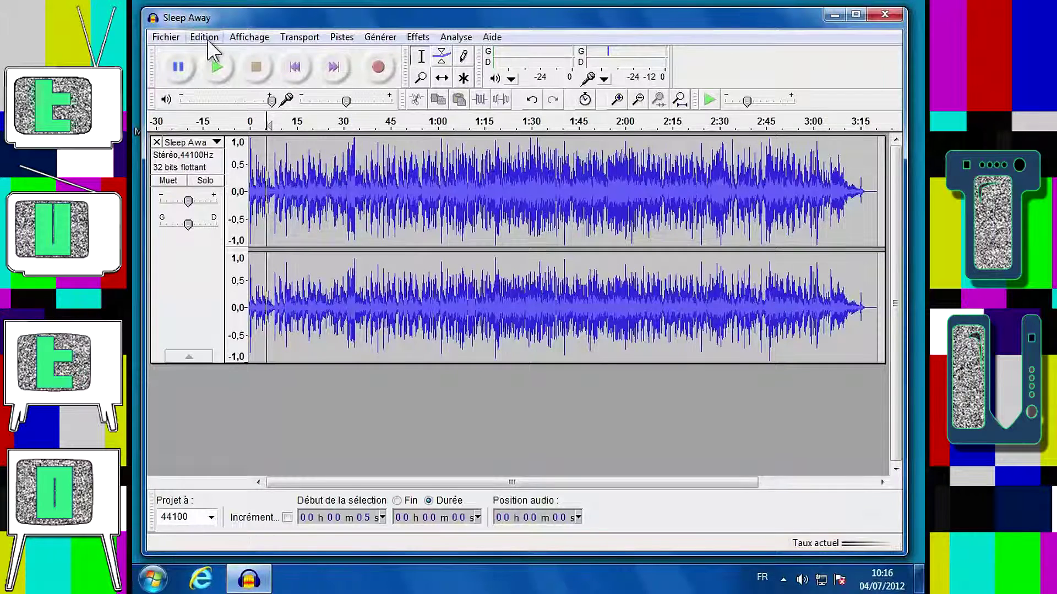
# Set the recording device to Microphone (Périphérique High D) with 1 (Mono) channel in the device preferences.
pyautogui.click(206, 37)
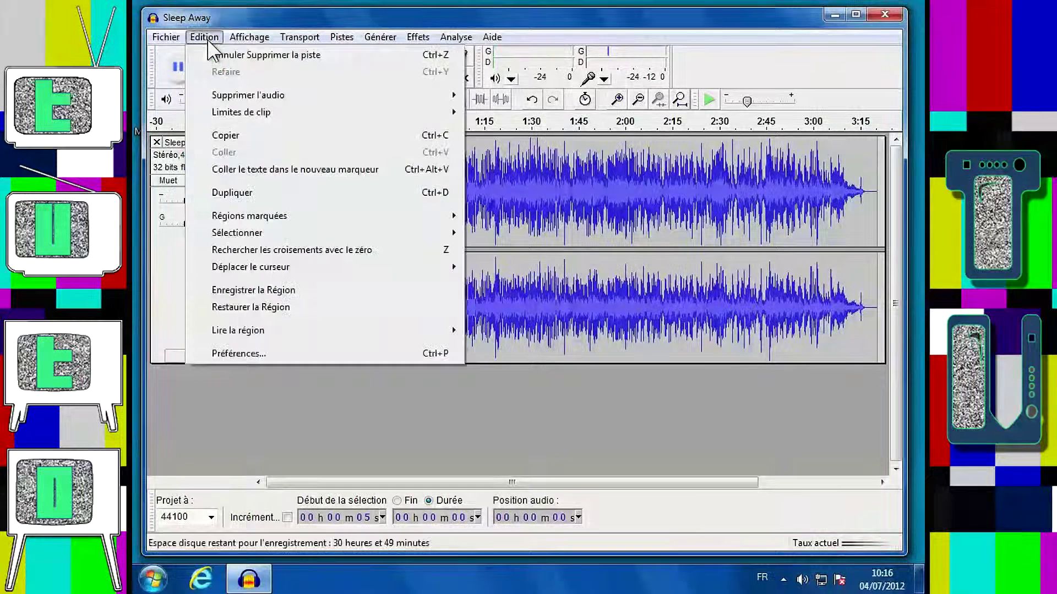
pyautogui.click(246, 353)
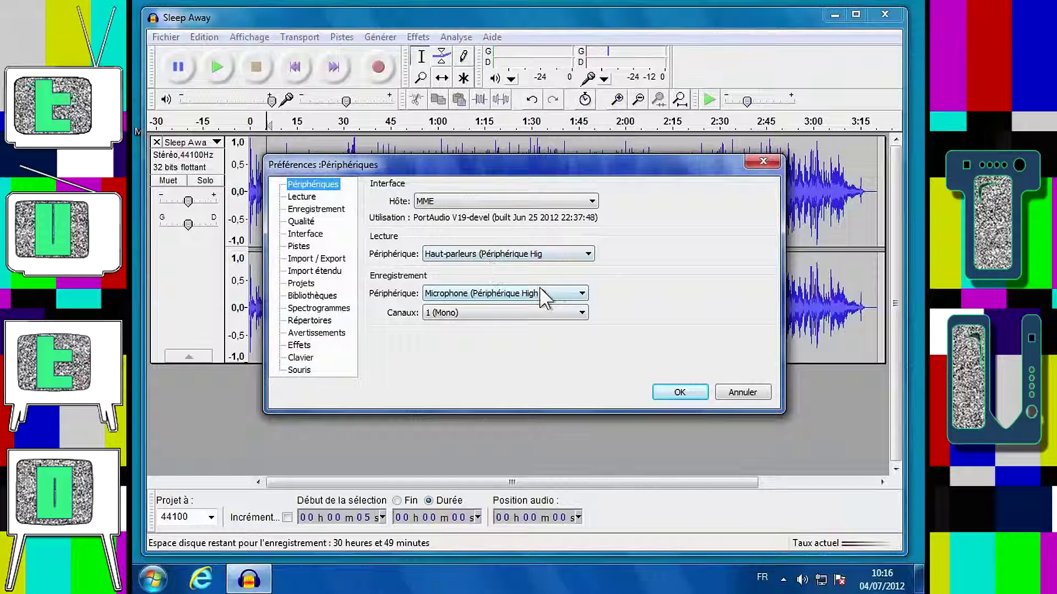
pyautogui.click(578, 294)
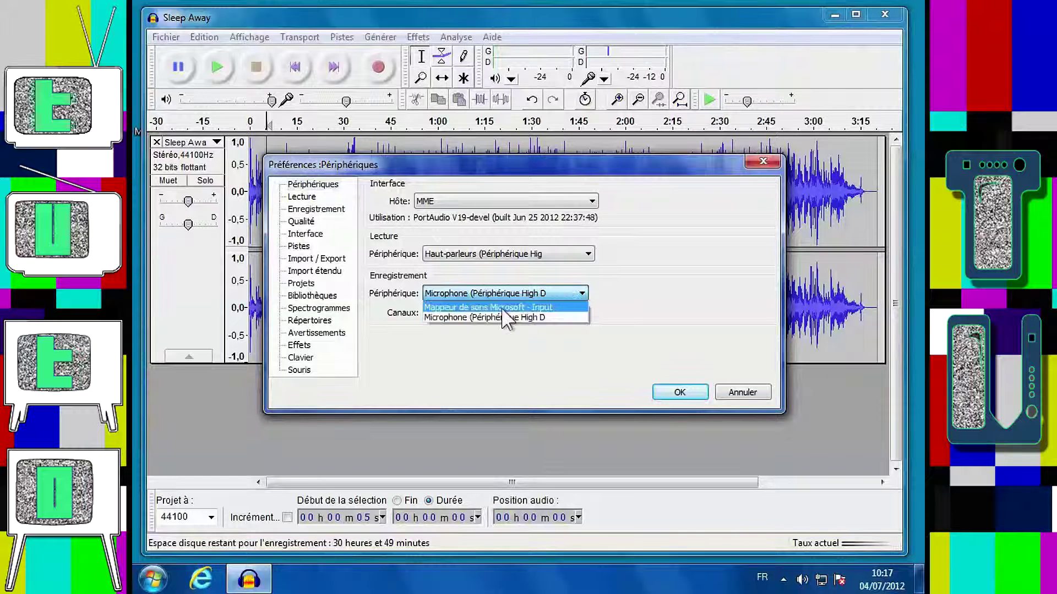
pyautogui.click(484, 318)
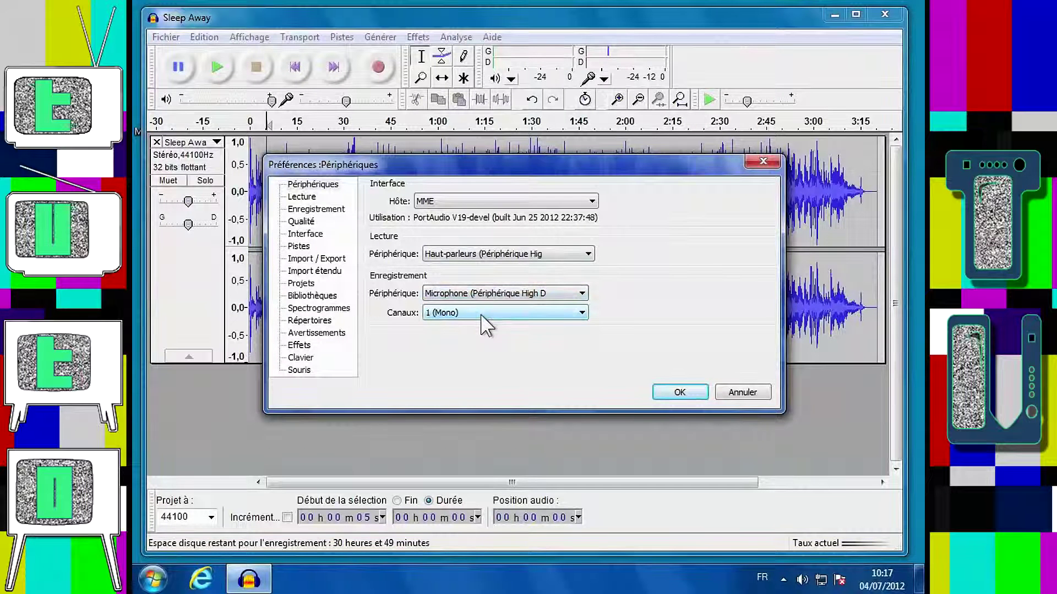
pyautogui.click(483, 314)
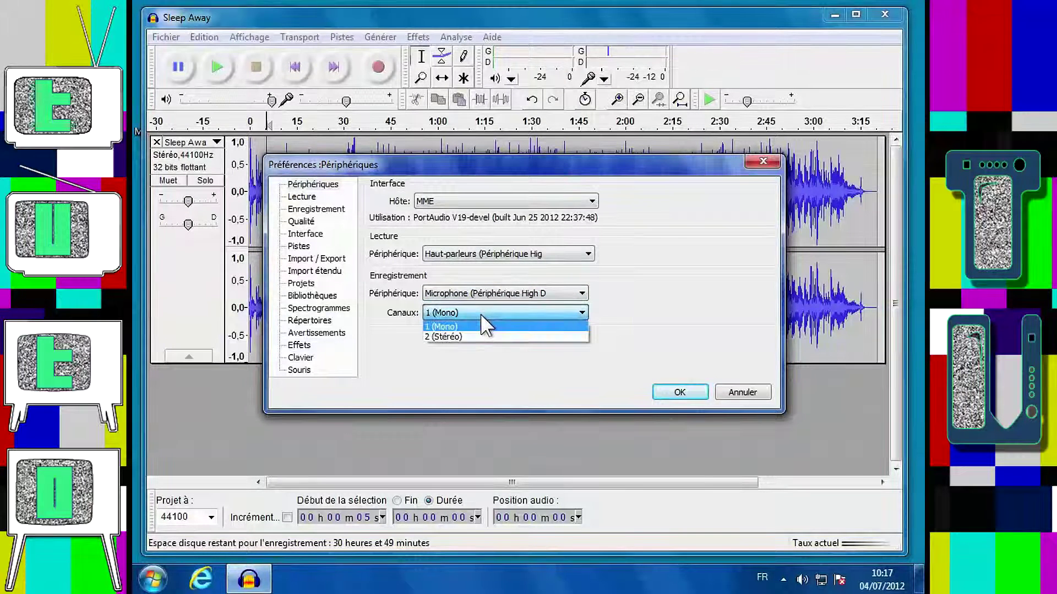
pyautogui.click(443, 327)
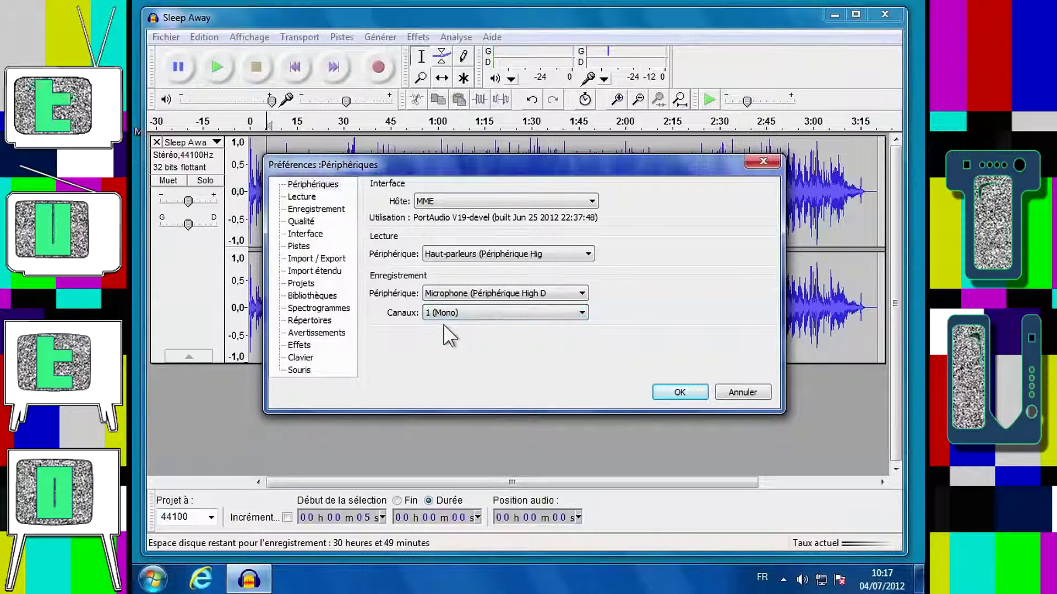
pyautogui.click(692, 391)
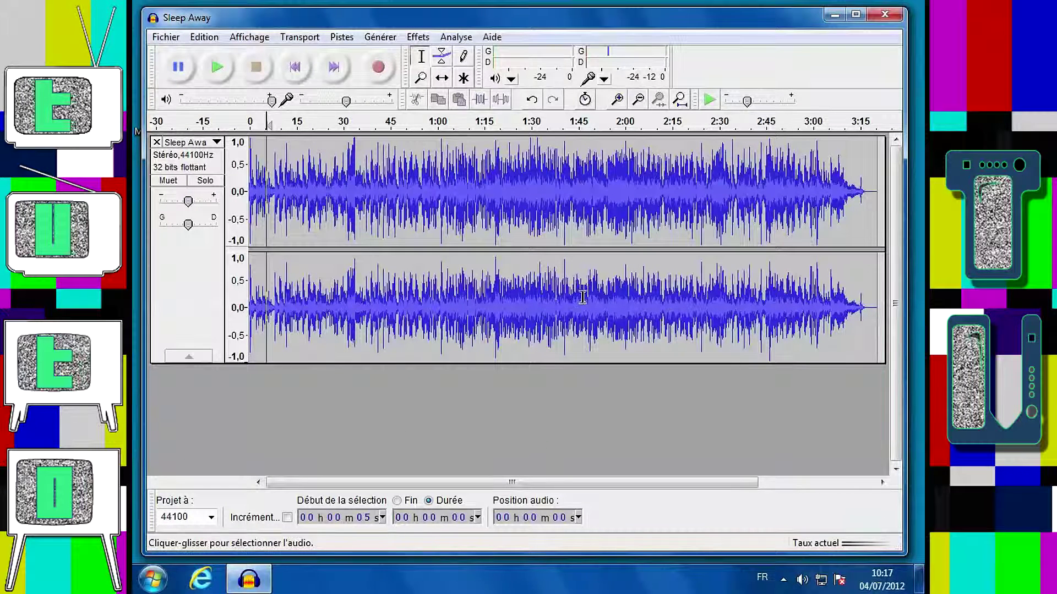
# Show the device toolbar (Barre de périphériques) and check its input device and input channel choices.
pyautogui.click(250, 39)
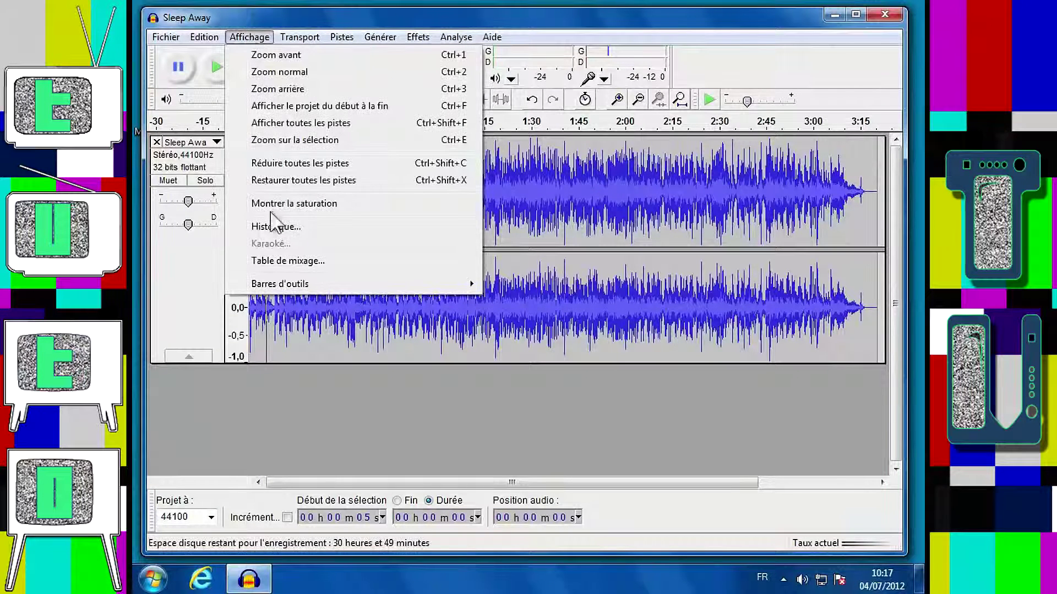
pyautogui.moveTo(275, 285)
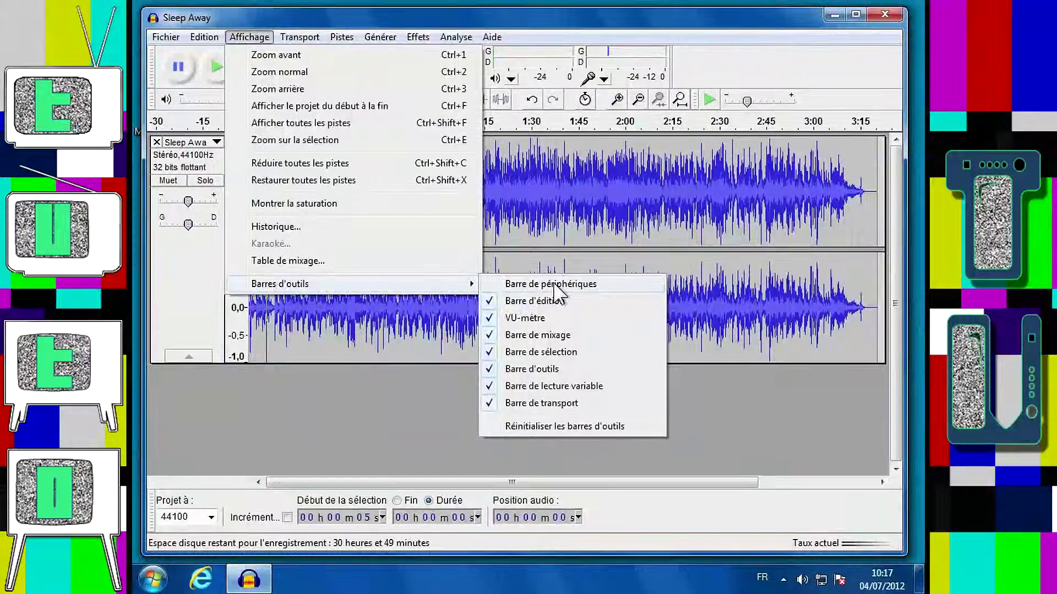
pyautogui.click(519, 285)
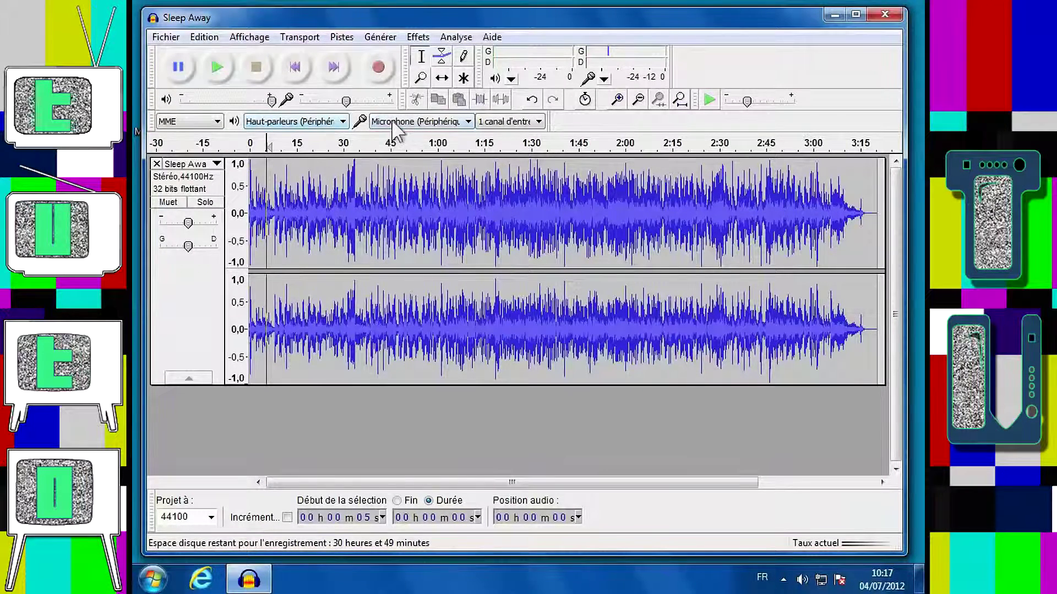
pyautogui.click(469, 122)
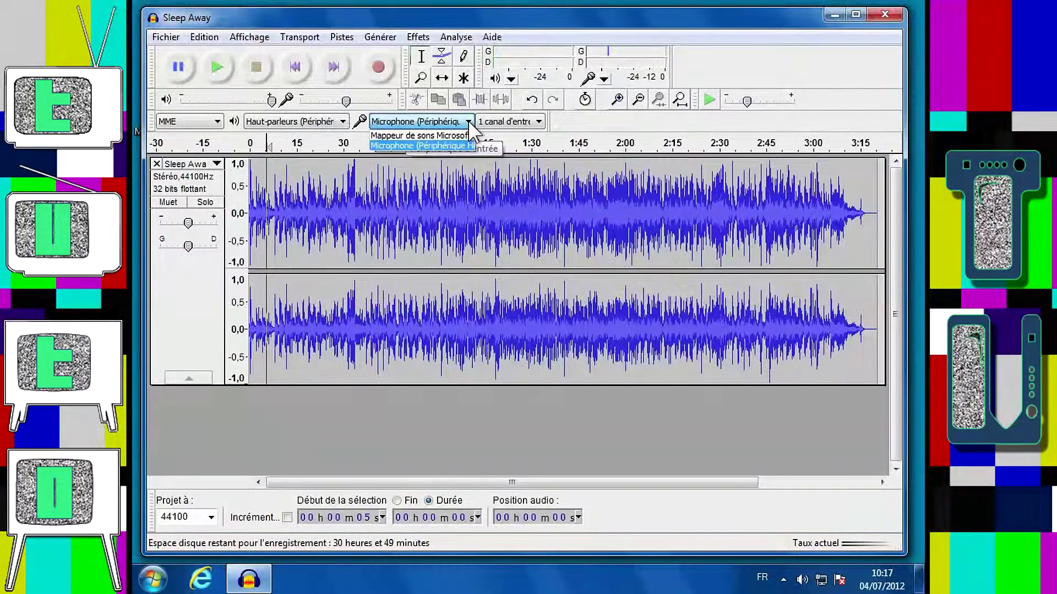
pyautogui.click(468, 120)
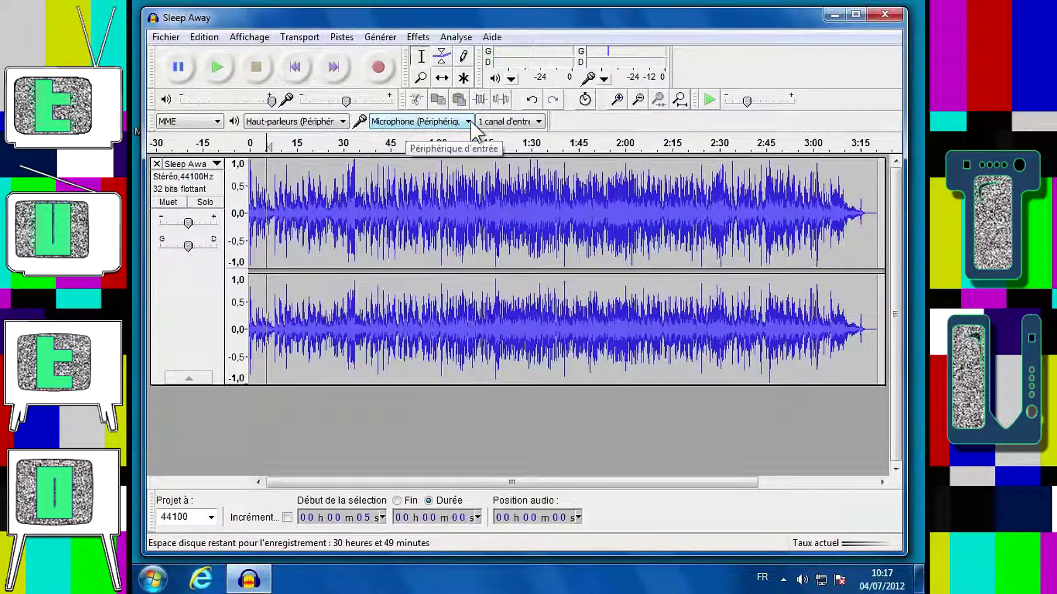
pyautogui.click(537, 122)
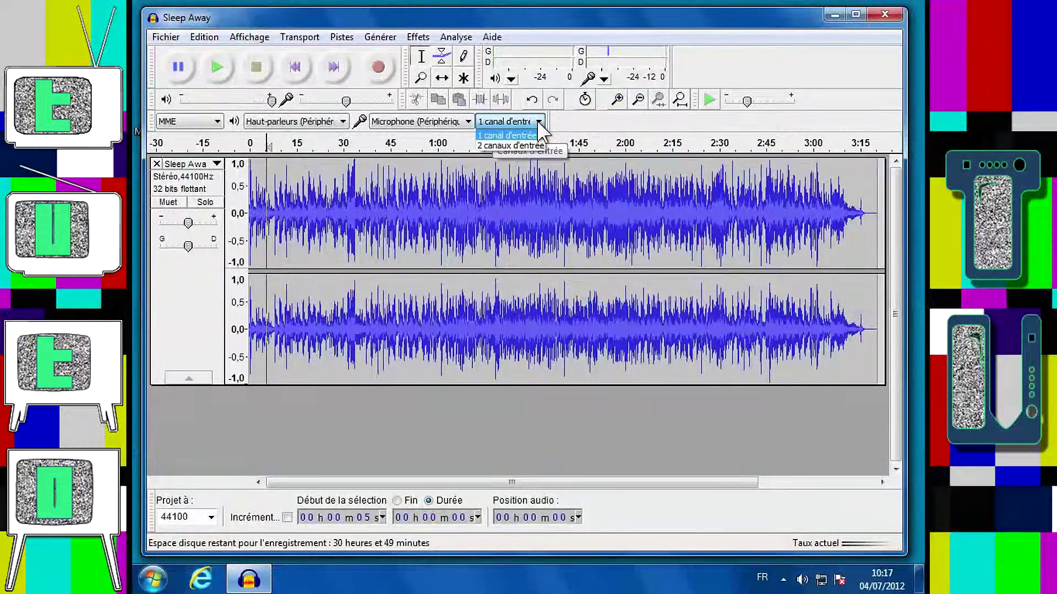
pyautogui.click(538, 123)
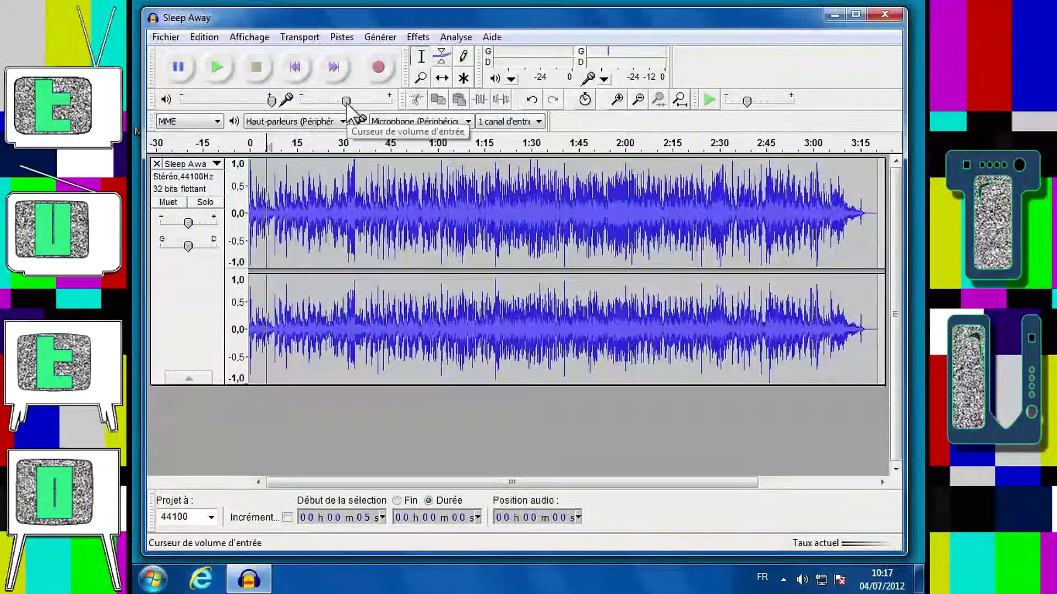
# Start monitoring the microphone input and set the input volume to 0.6.
pyautogui.moveTo(346, 101)
pyautogui.mouseDown()
pyautogui.moveTo(363, 105)
pyautogui.moveTo(336, 104)
pyautogui.moveTo(348, 103)
pyautogui.mouseUp()
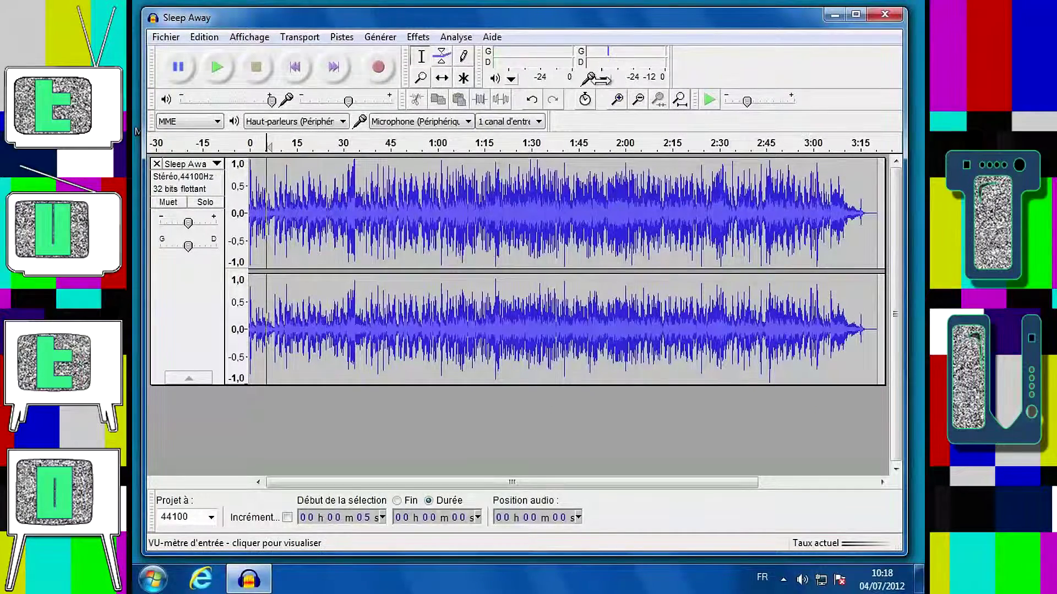
pyautogui.click(603, 80)
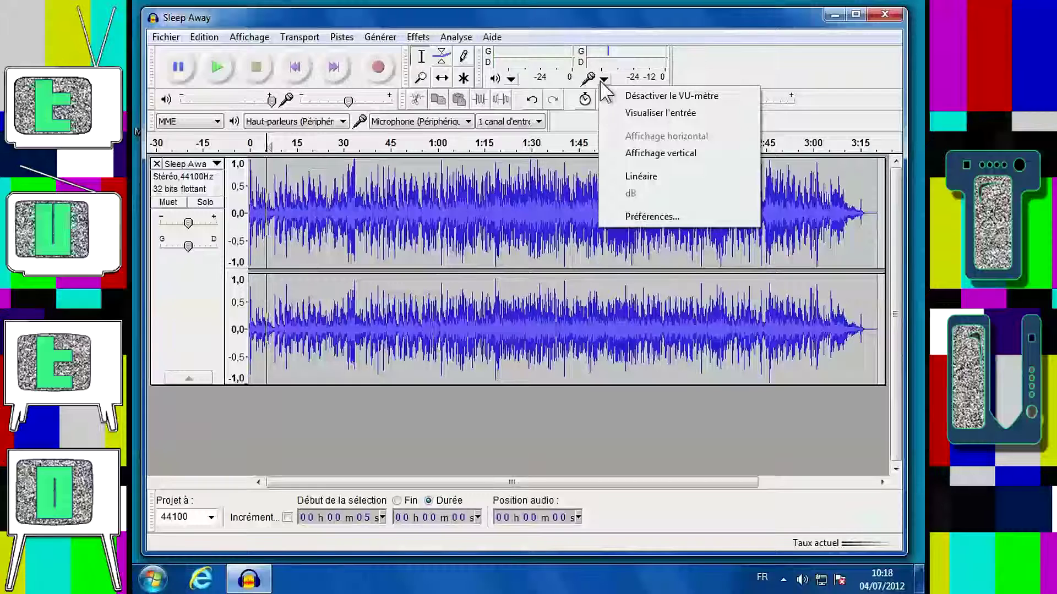
pyautogui.click(661, 112)
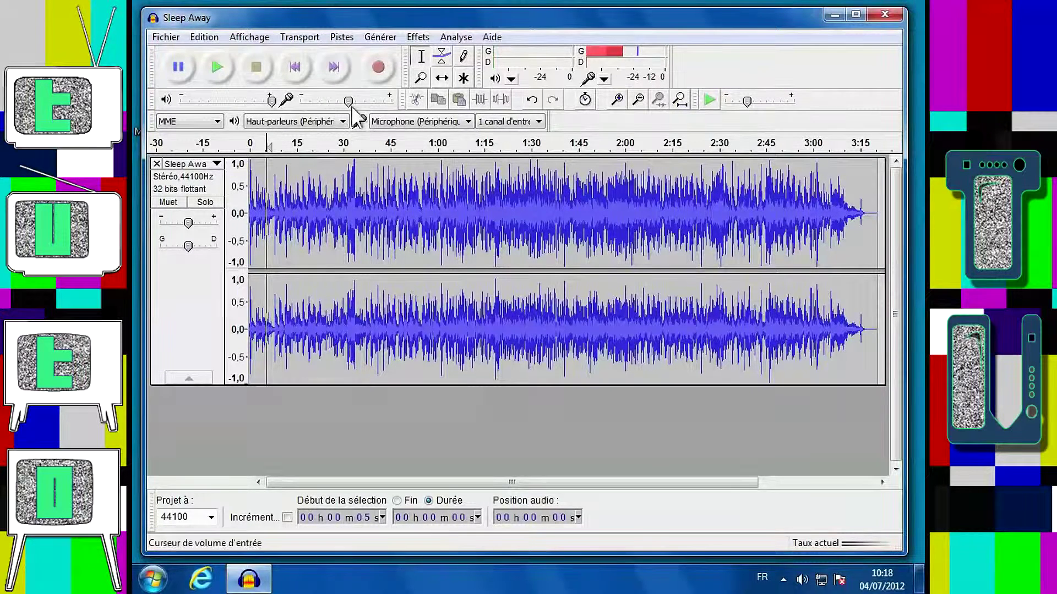
pyautogui.moveTo(350, 104); pyautogui.dragTo(338, 107)
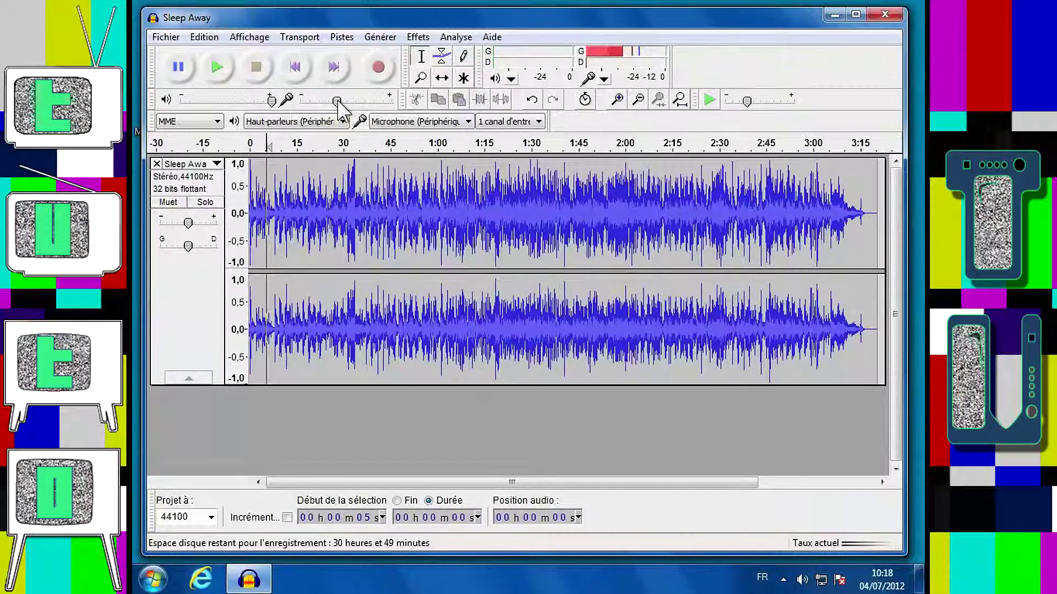
pyautogui.moveTo(338, 101); pyautogui.dragTo(360, 101)
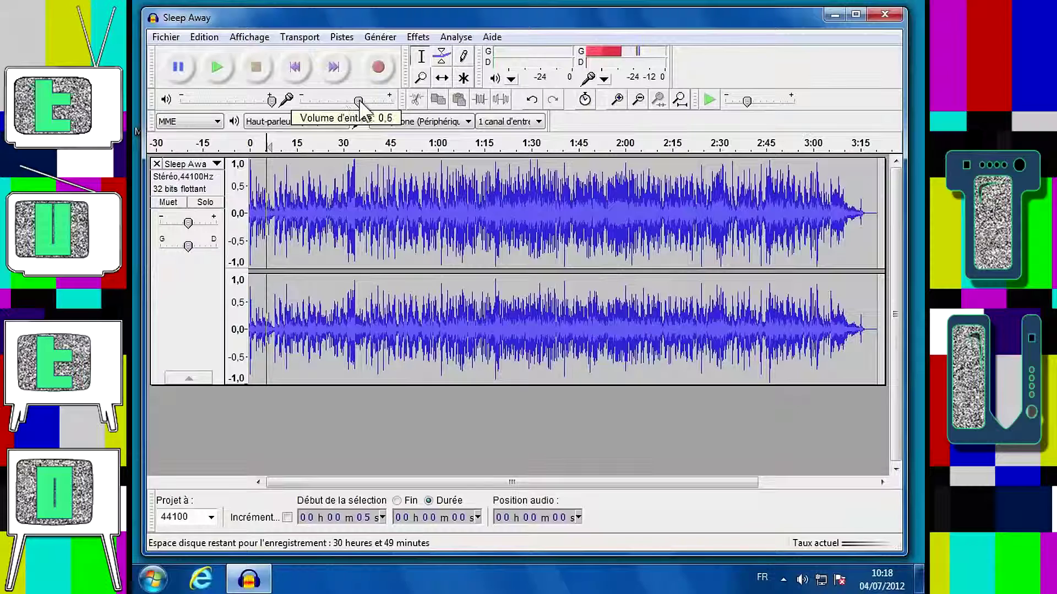
pyautogui.click(595, 78)
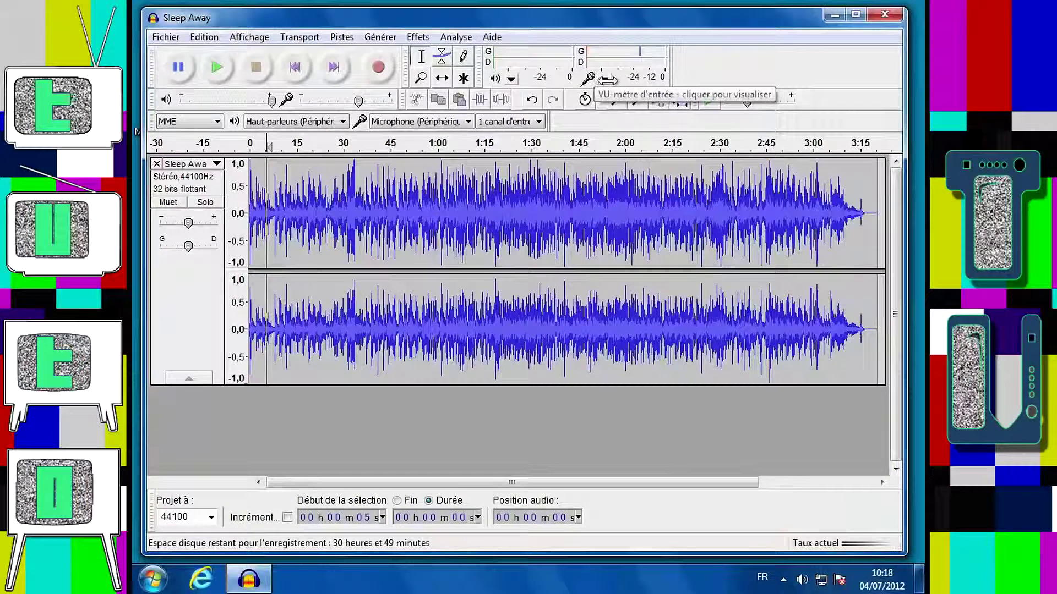
pyautogui.click(605, 79)
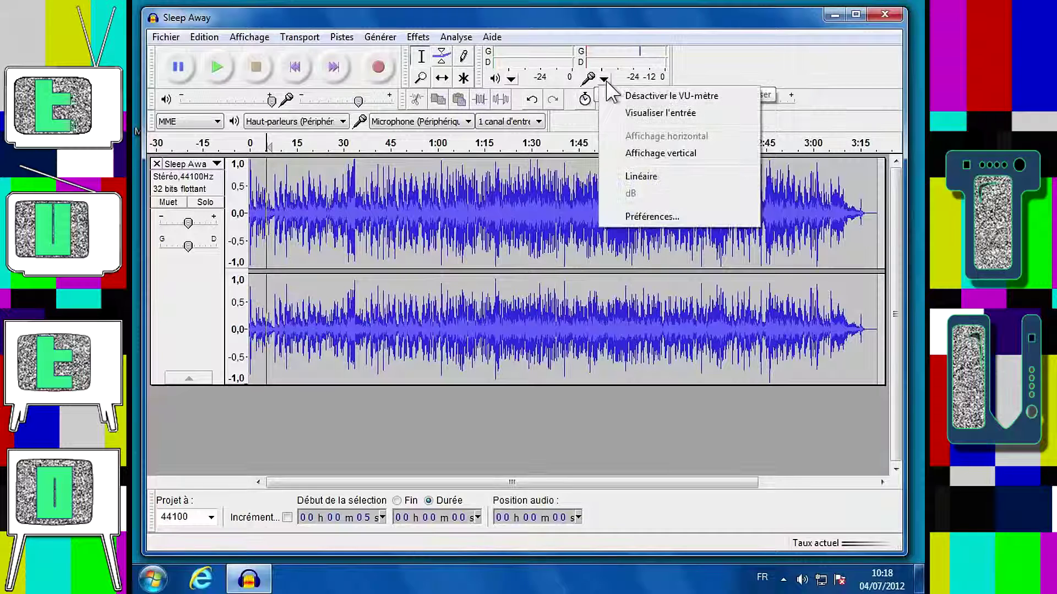
pyautogui.click(638, 111)
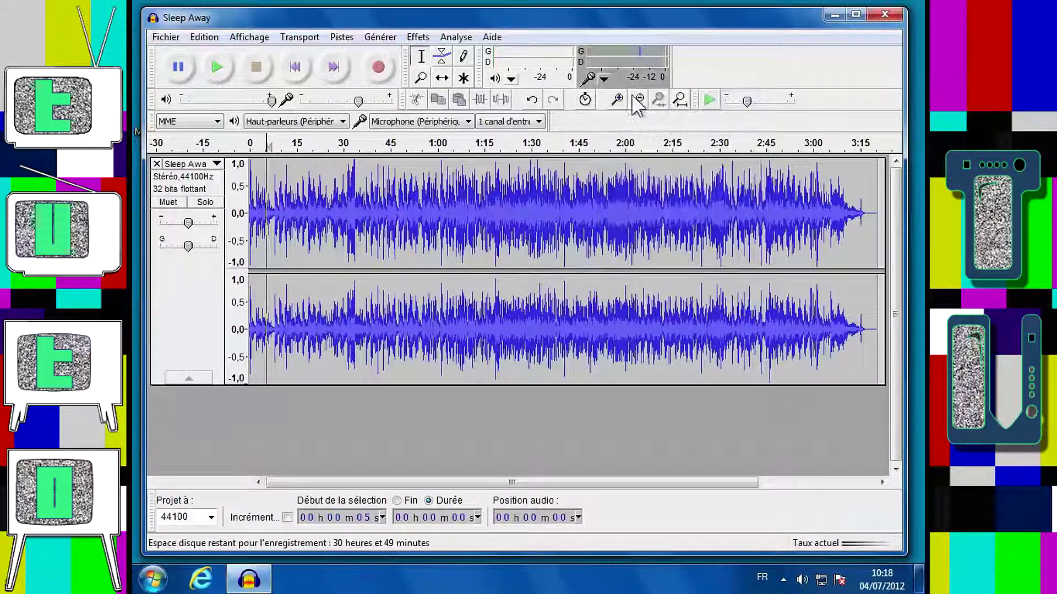
pyautogui.click(604, 79)
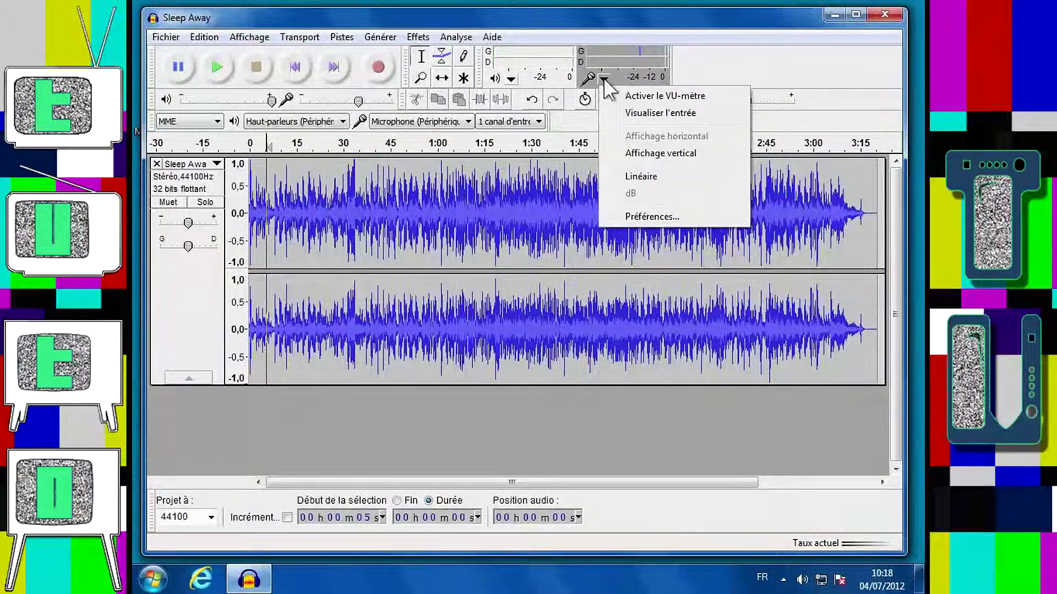
pyautogui.click(641, 97)
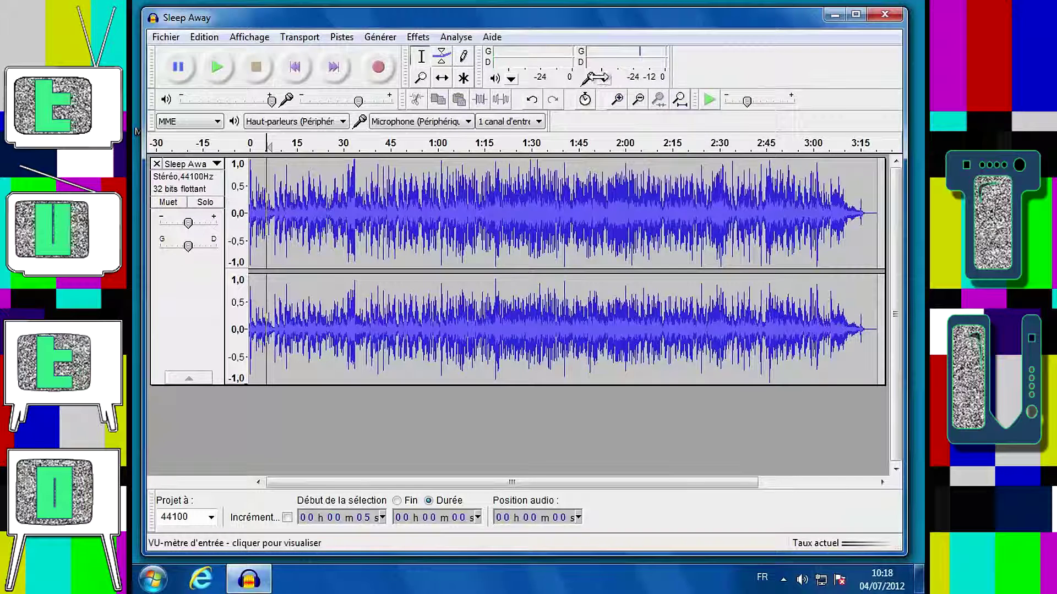
pyautogui.click(594, 79)
pyautogui.click(654, 111)
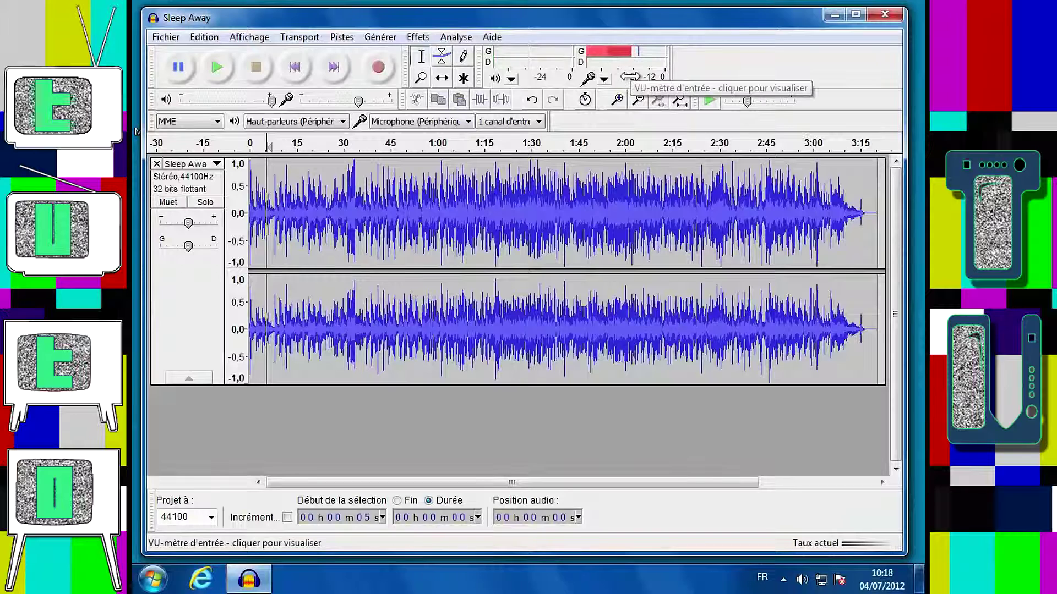
# Switch the input level meter to vertical display.
pyautogui.click(603, 80)
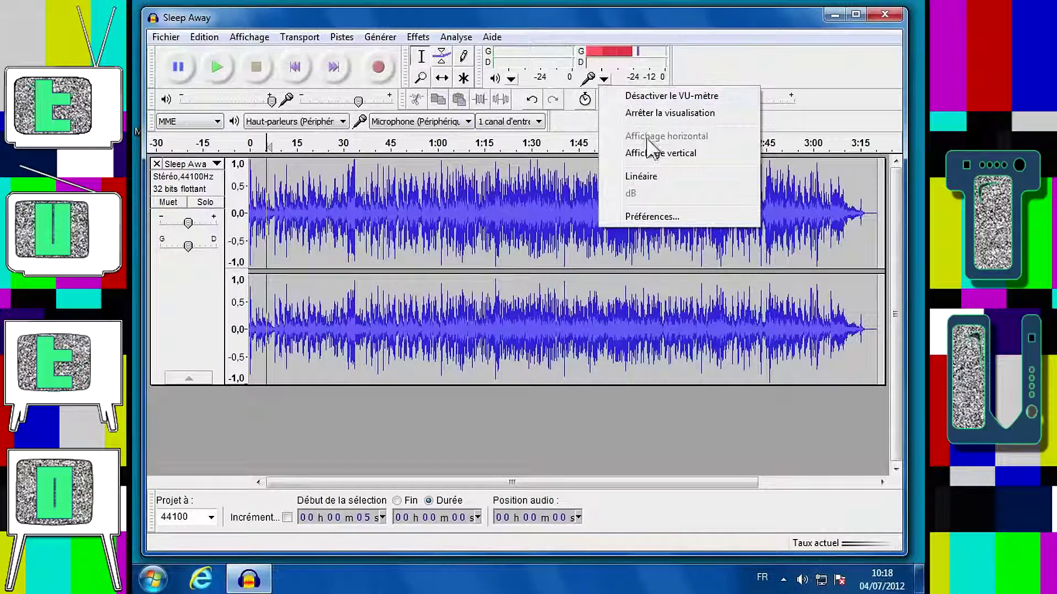
pyautogui.click(660, 155)
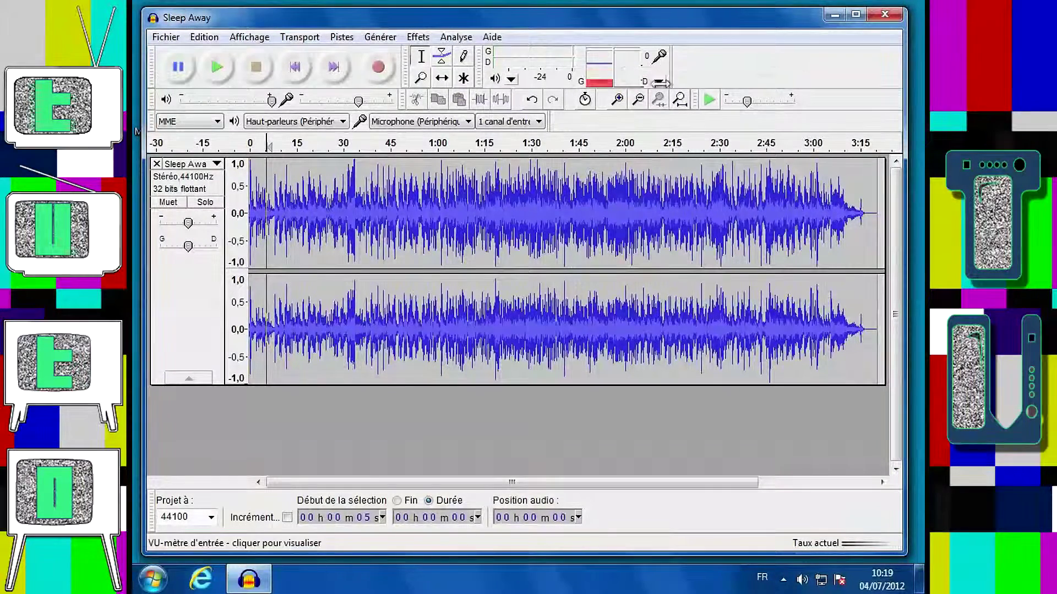
# Try the linear scale on the input level meter, then restore the dB scale.
pyautogui.click(658, 83)
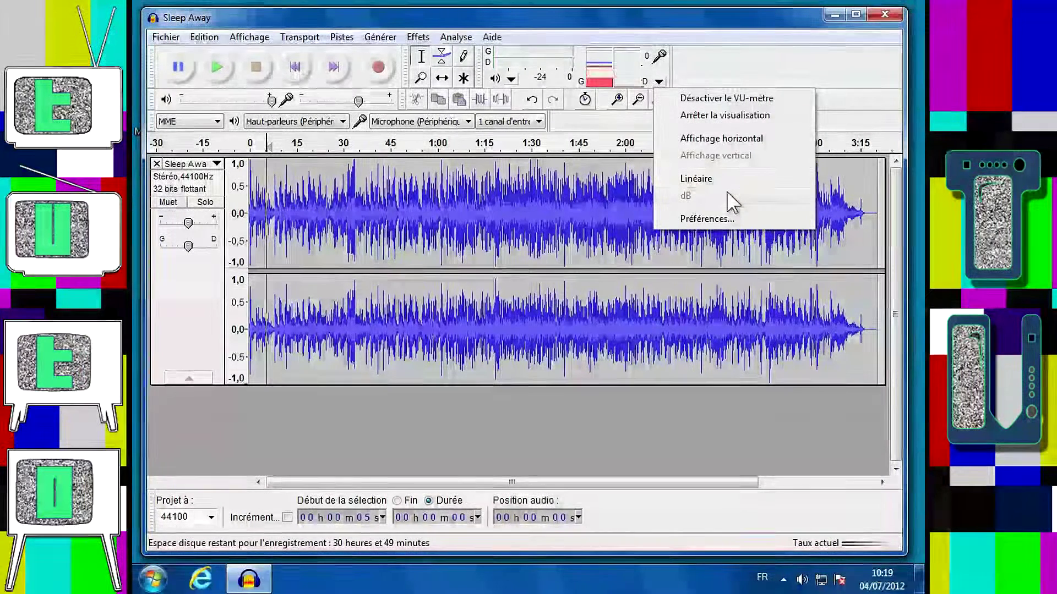
pyautogui.click(694, 180)
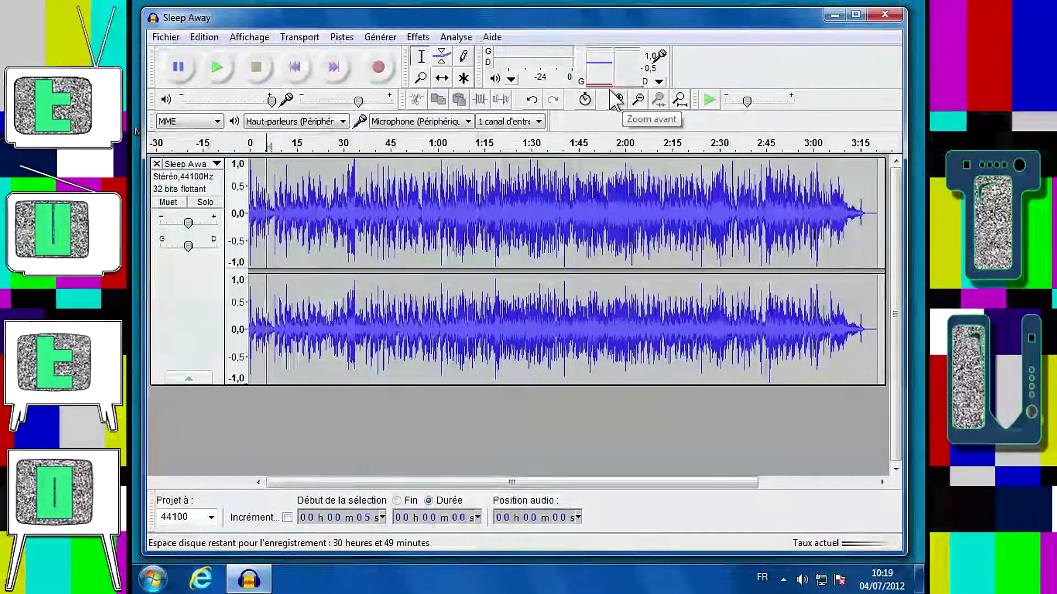
pyautogui.click(655, 81)
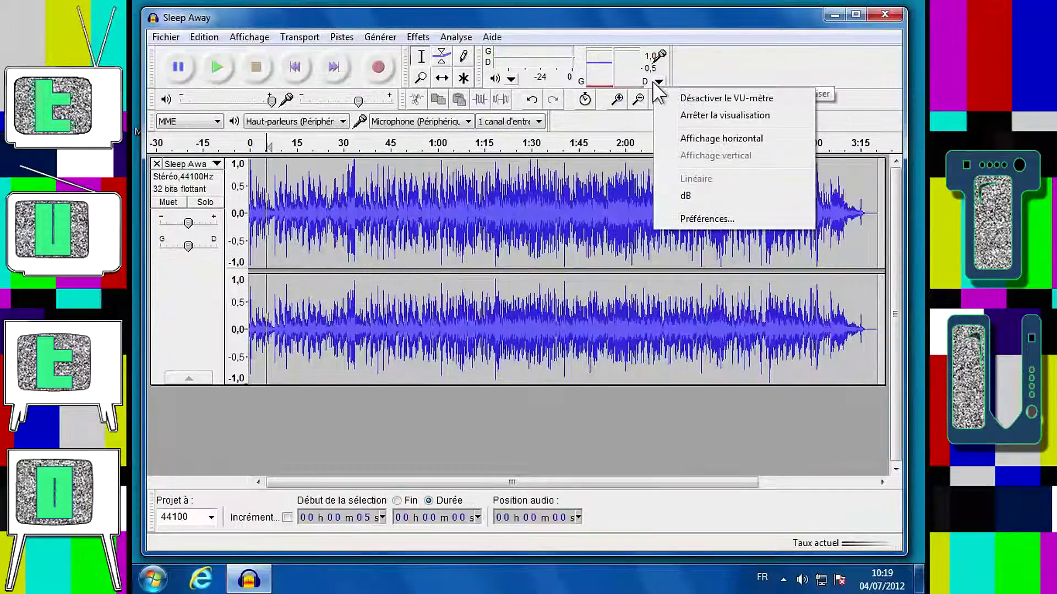
pyautogui.click(694, 195)
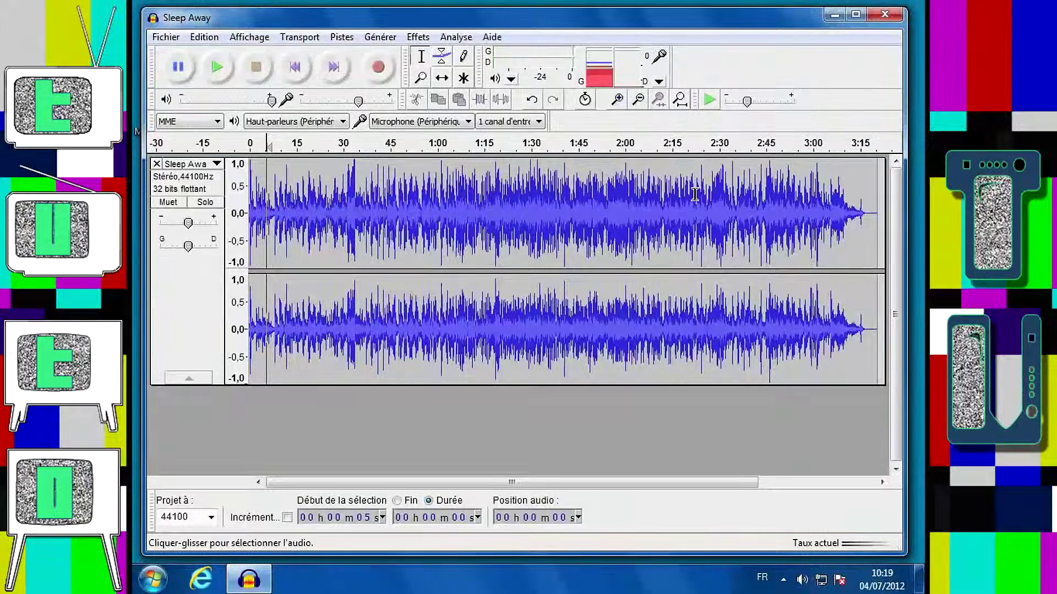
# Review the refresh rate in the input meter's preferences and accept it as set.
pyautogui.click(656, 81)
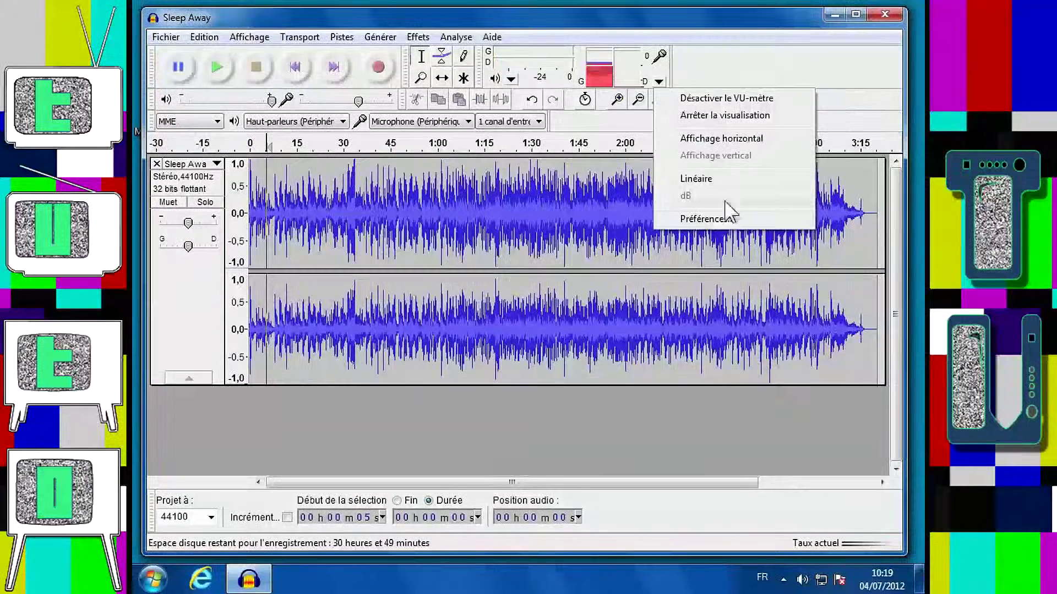
pyautogui.click(715, 219)
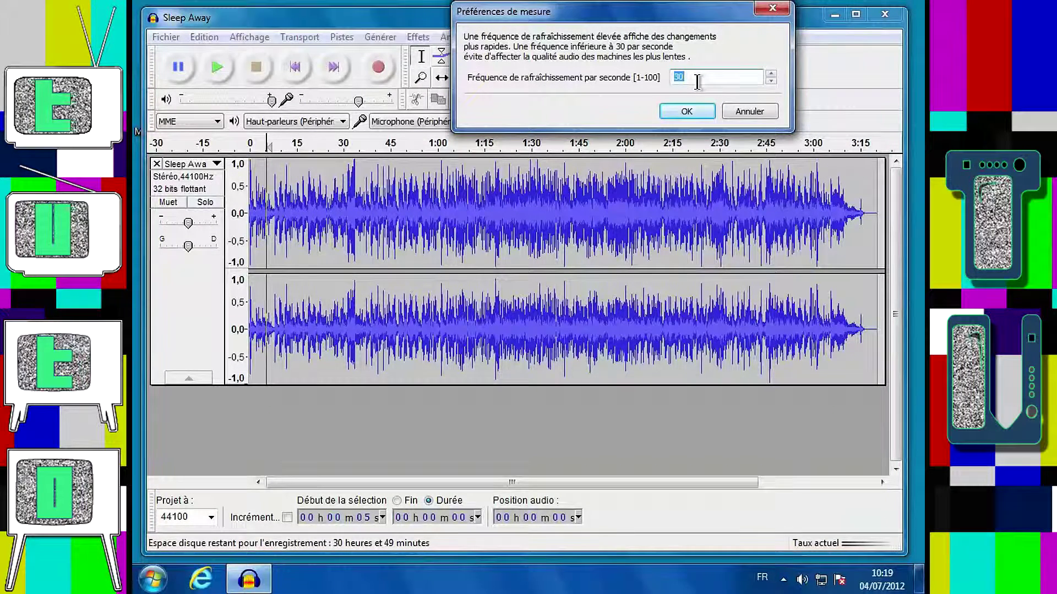
pyautogui.click(693, 111)
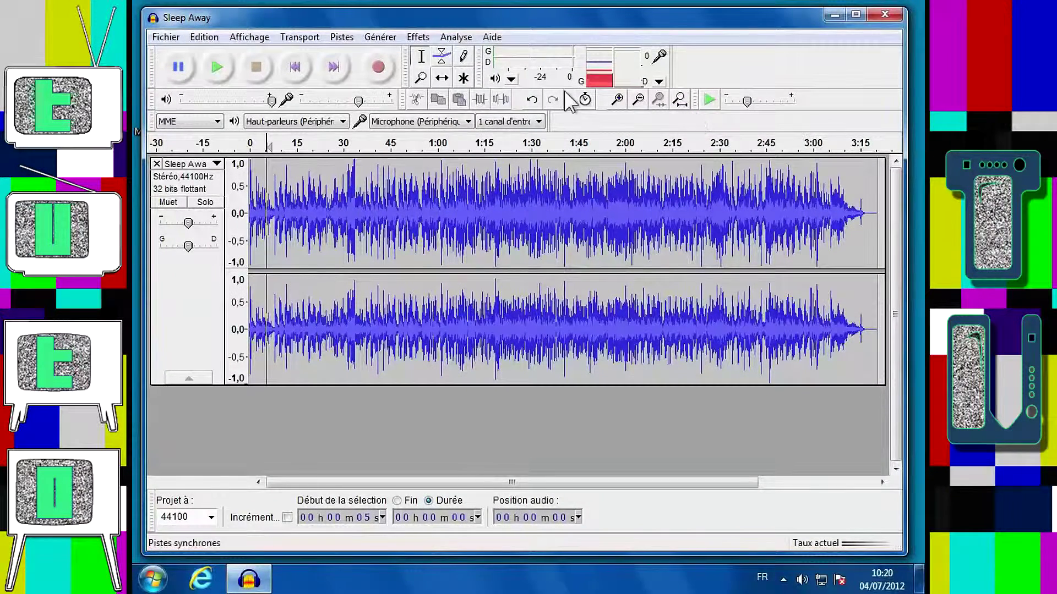
# Create a new project and record about 16 seconds from the microphone on a mono track.
pyautogui.click(167, 37)
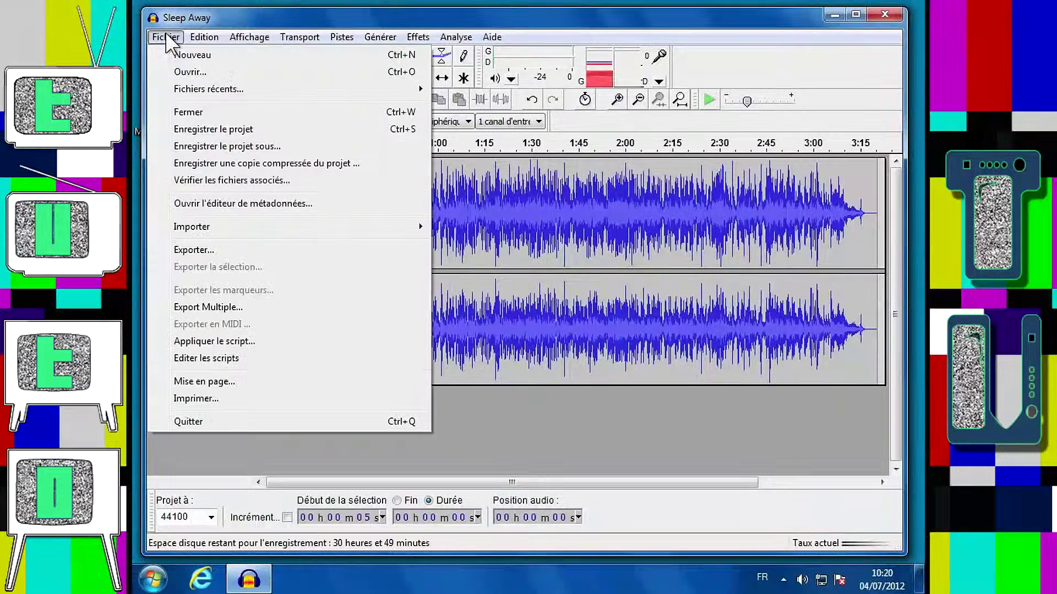
pyautogui.click(190, 55)
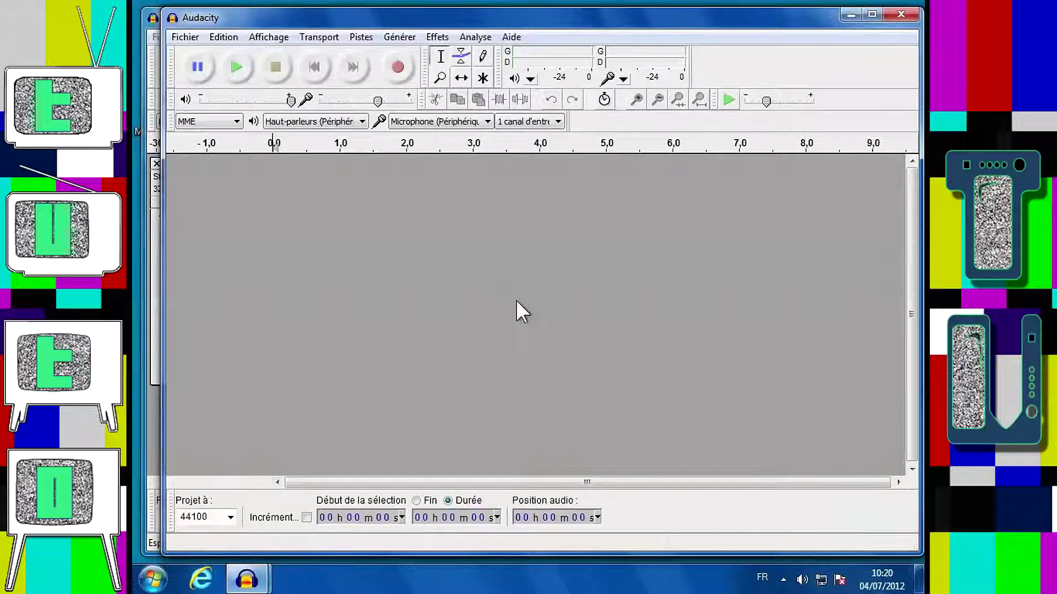
pyautogui.click(399, 67)
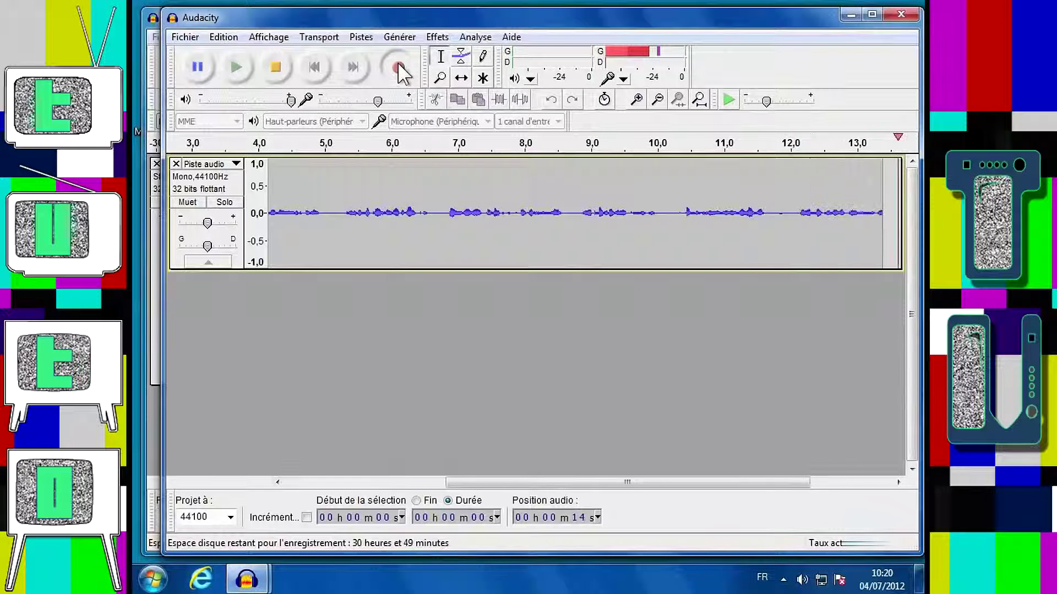
pyautogui.click(274, 63)
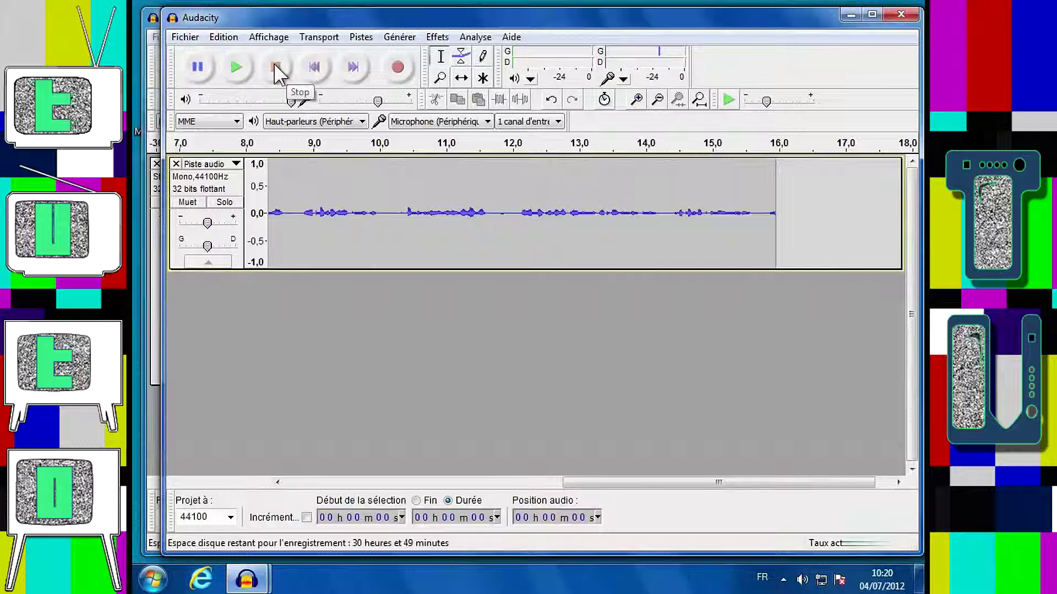
# Record a second take of about 4 seconds on a separate track, and play both tracks back together briefly.
pyautogui.click(398, 67)
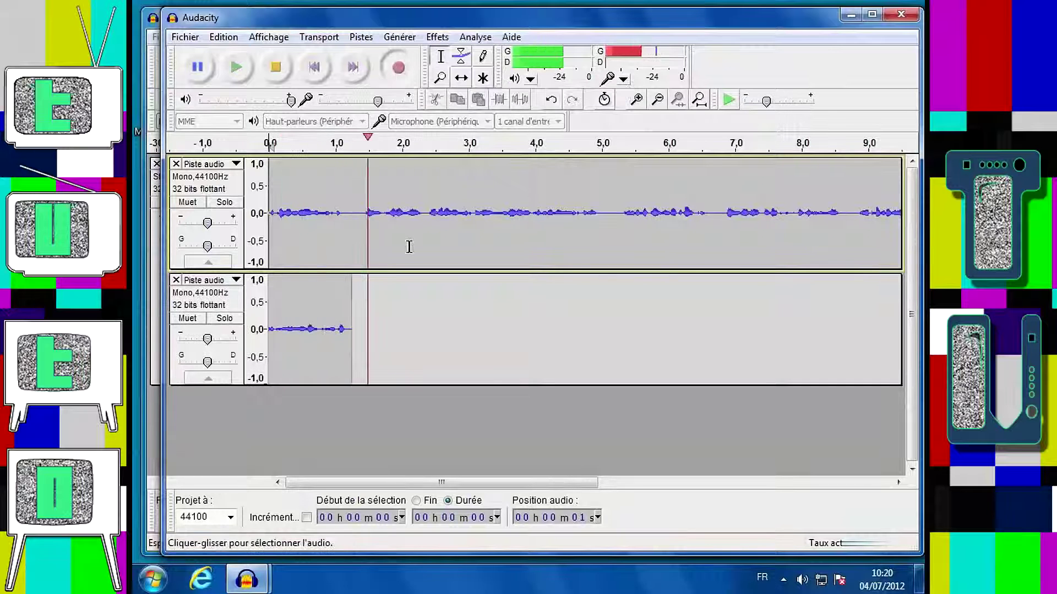
pyautogui.click(277, 69)
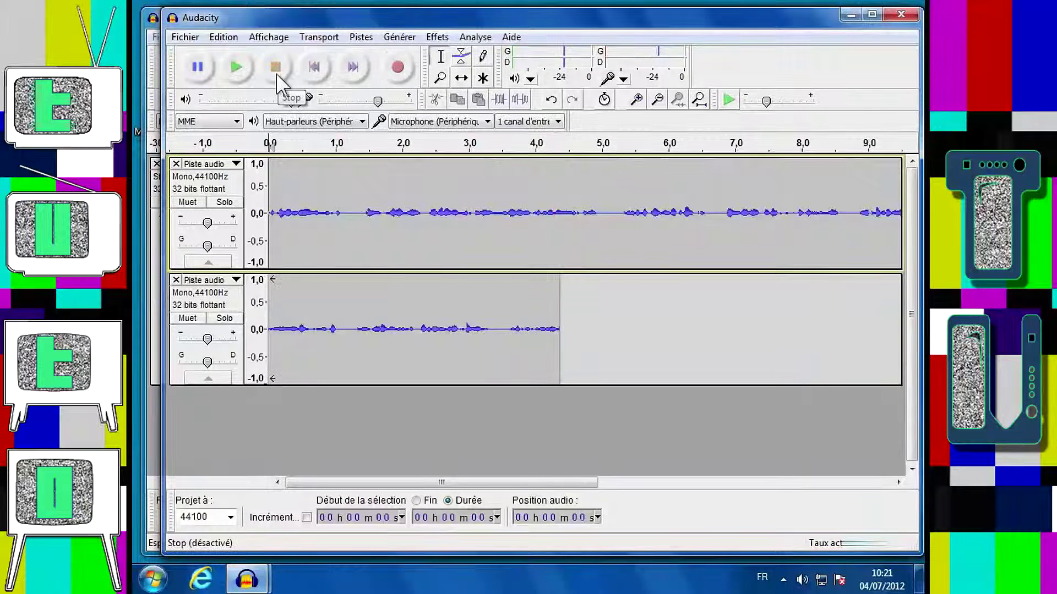
pyautogui.click(238, 66)
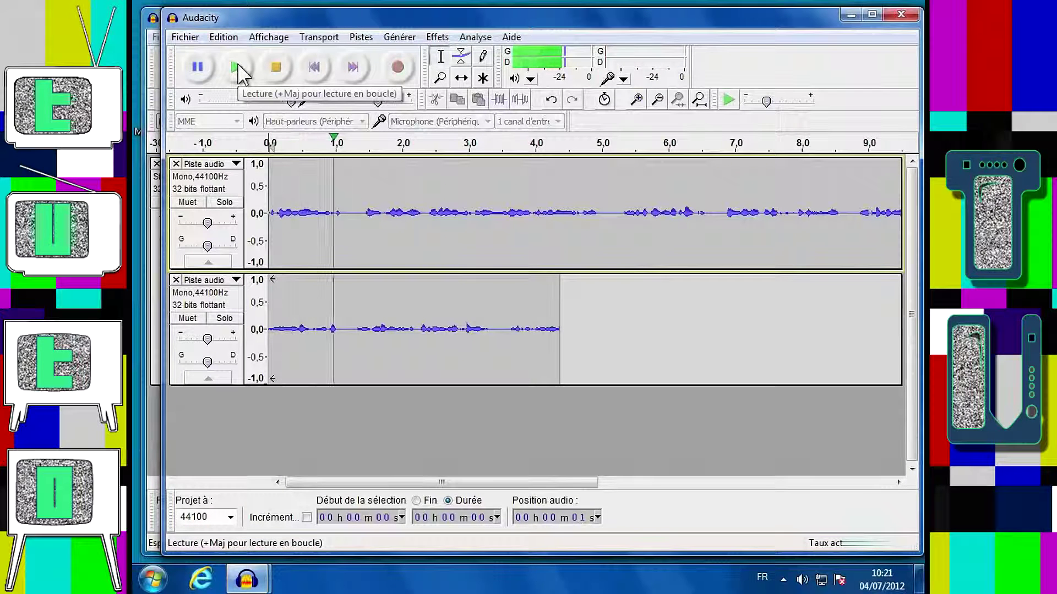
pyautogui.click(275, 67)
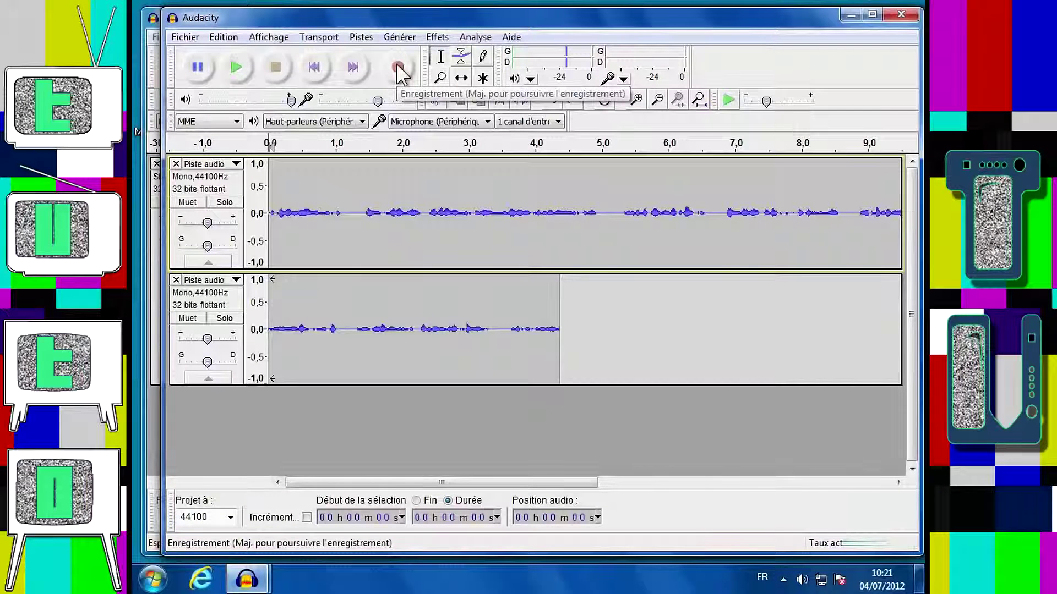
# Continue recording at the end of the first track for about 5 more seconds.
pyautogui.press('shift')
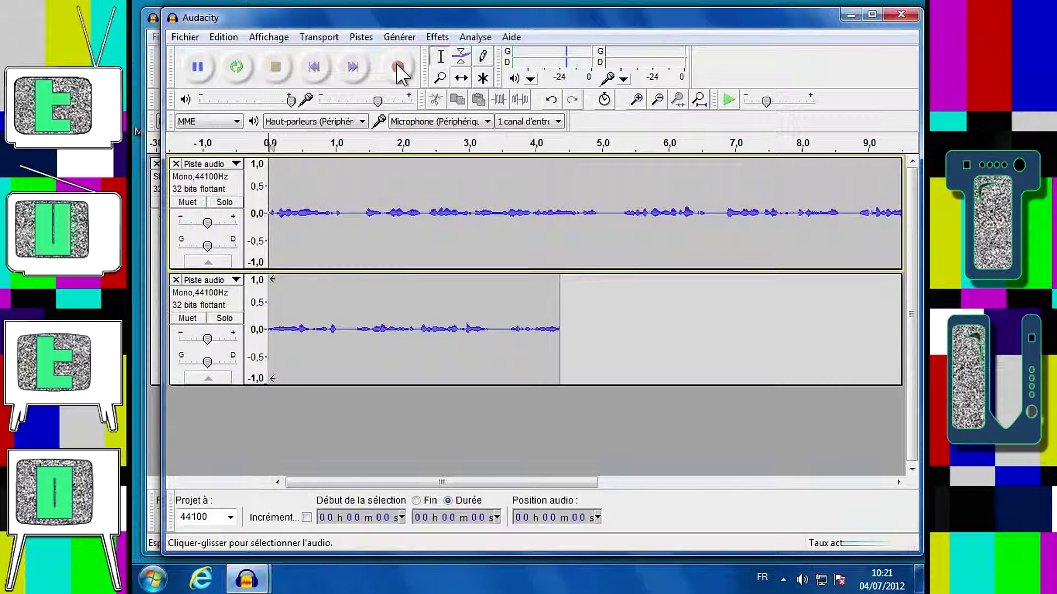
pyautogui.keyDown('shift'); pyautogui.click(398, 67); pyautogui.keyUp('shift')
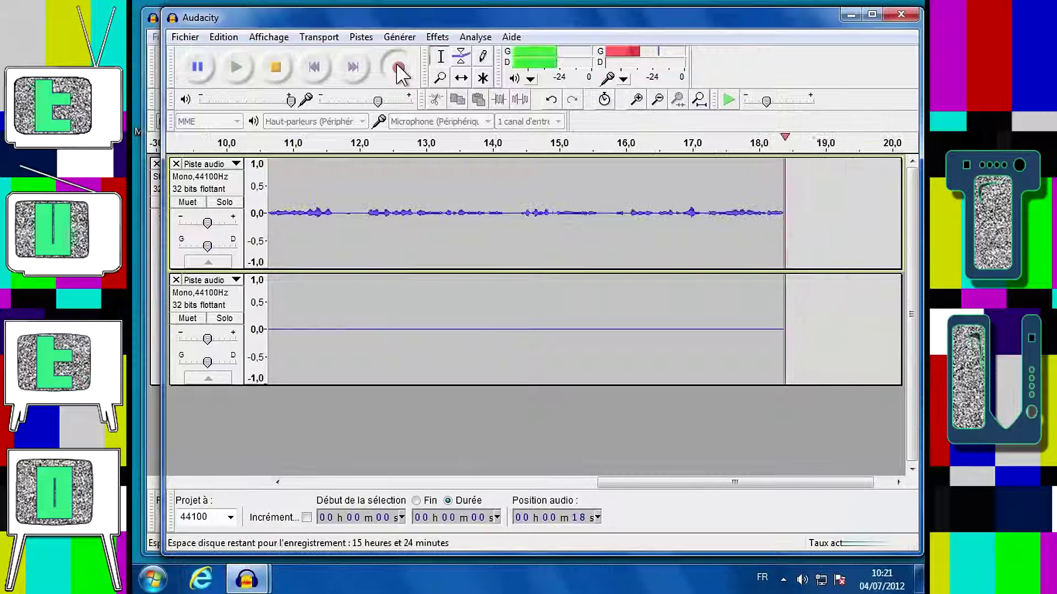
pyautogui.click(276, 68)
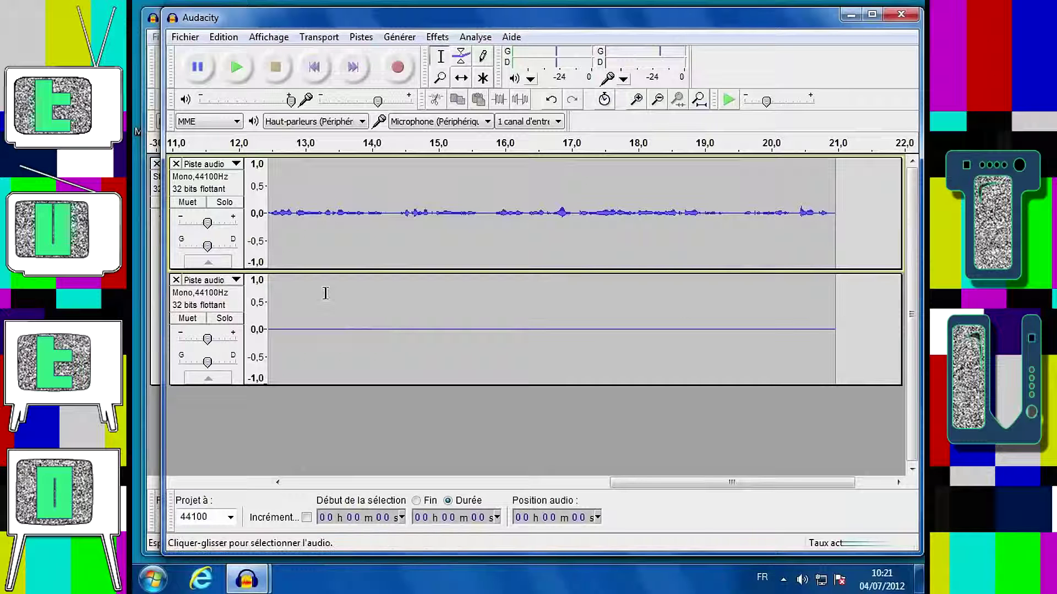
# Delete the second audio track and play back the start of the remaining recording.
pyautogui.click(176, 281)
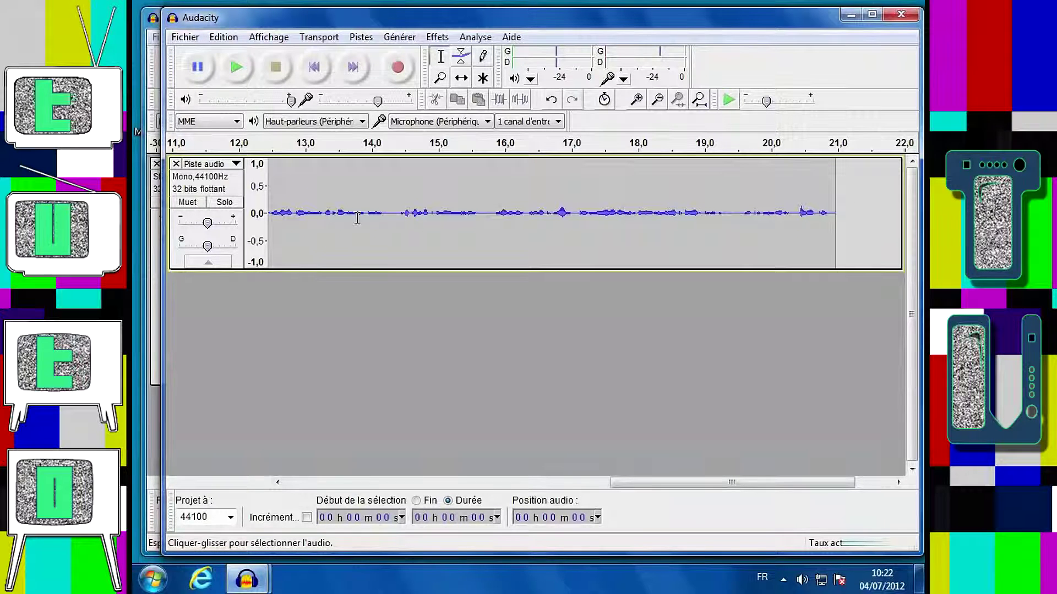
pyautogui.click(236, 67)
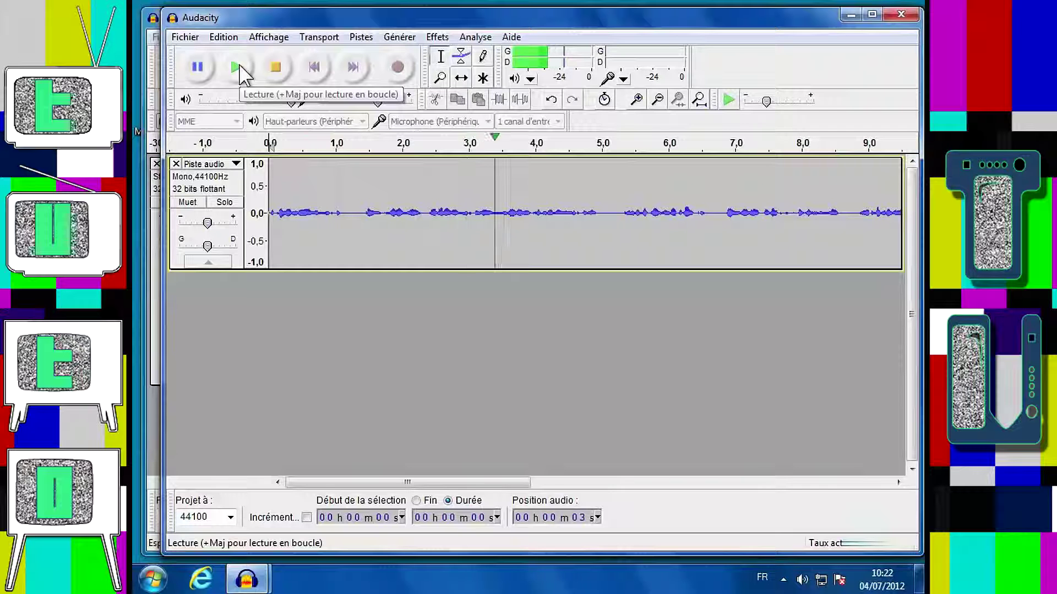
pyautogui.click(275, 67)
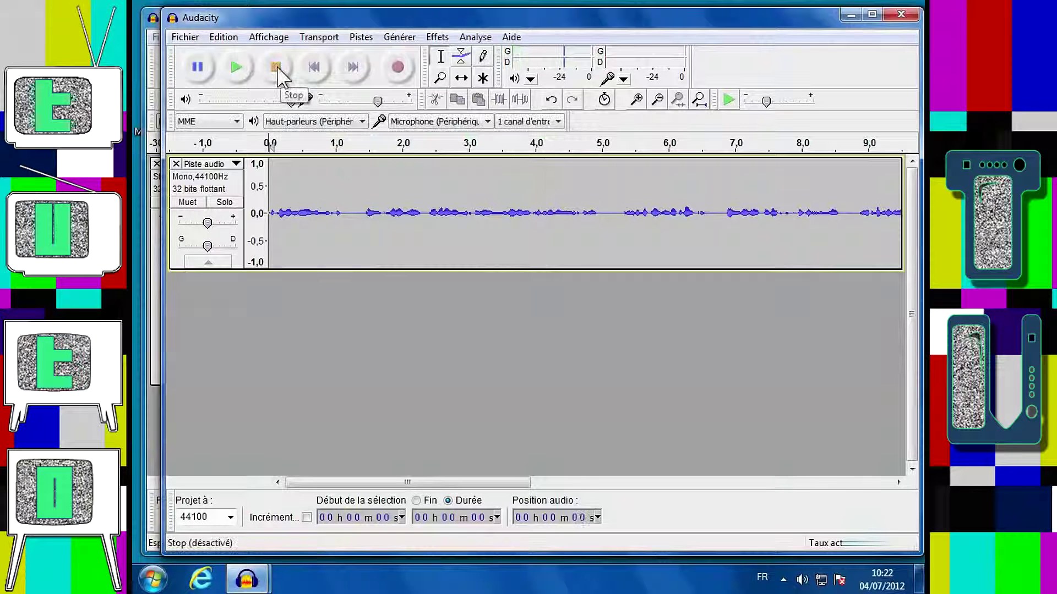